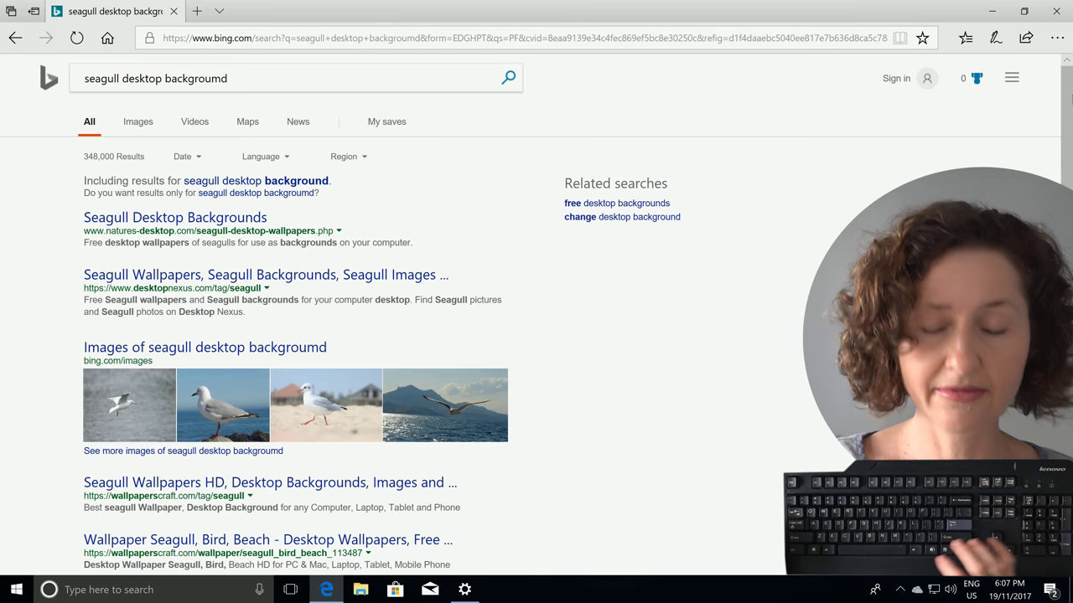
pyautogui.press('F5')
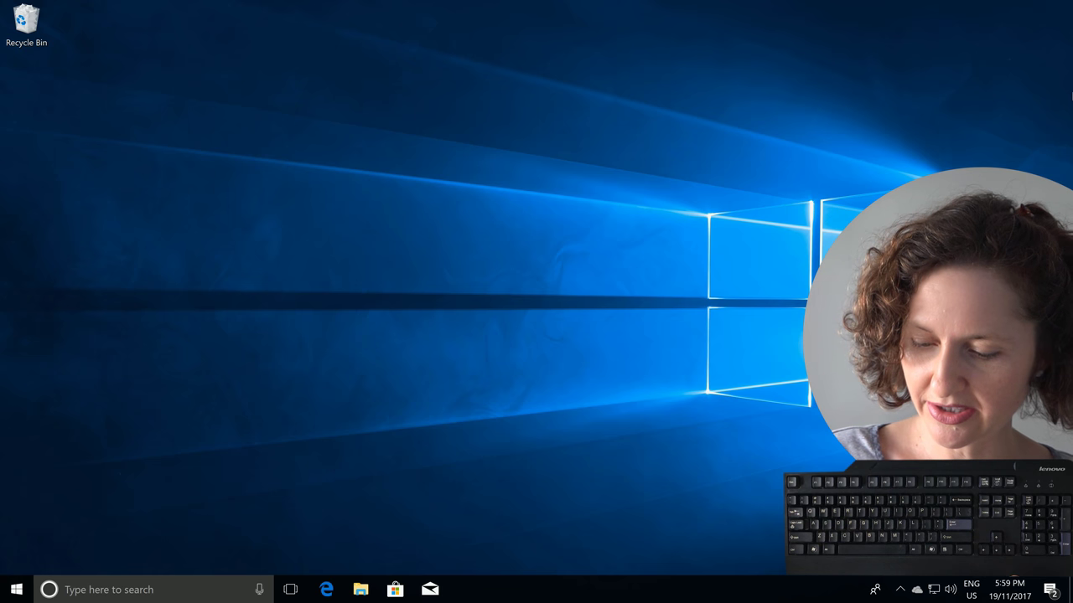
# Step: Open the Calculator from the Start menu's app list
pyautogui.press('super')
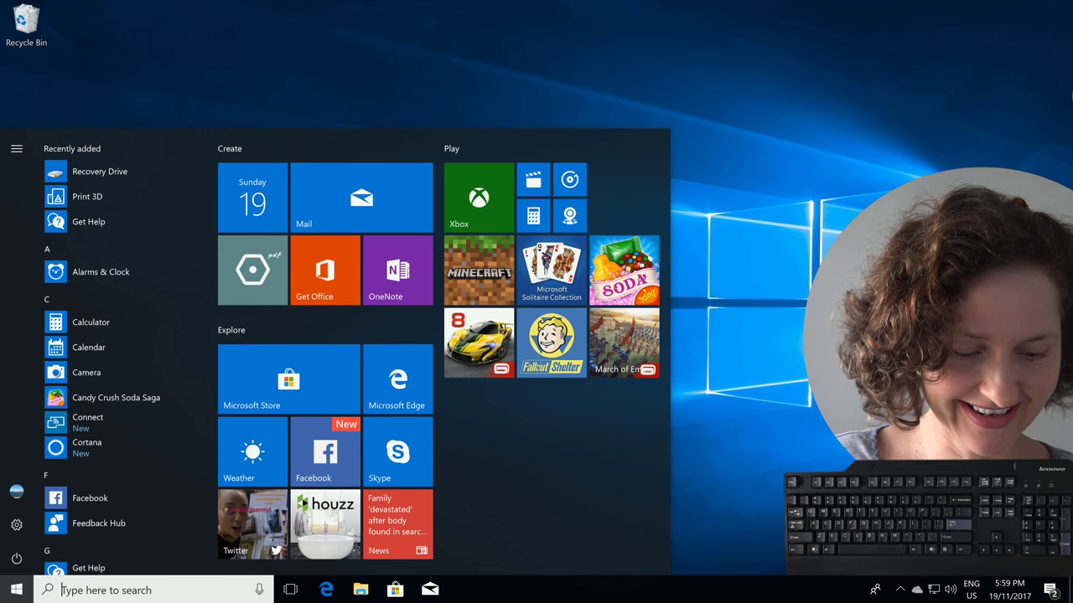
pyautogui.press('Down')
pyautogui.press('Down')
pyautogui.press('Down')
pyautogui.press('Down')
pyautogui.press('Down')
pyautogui.press('Down')
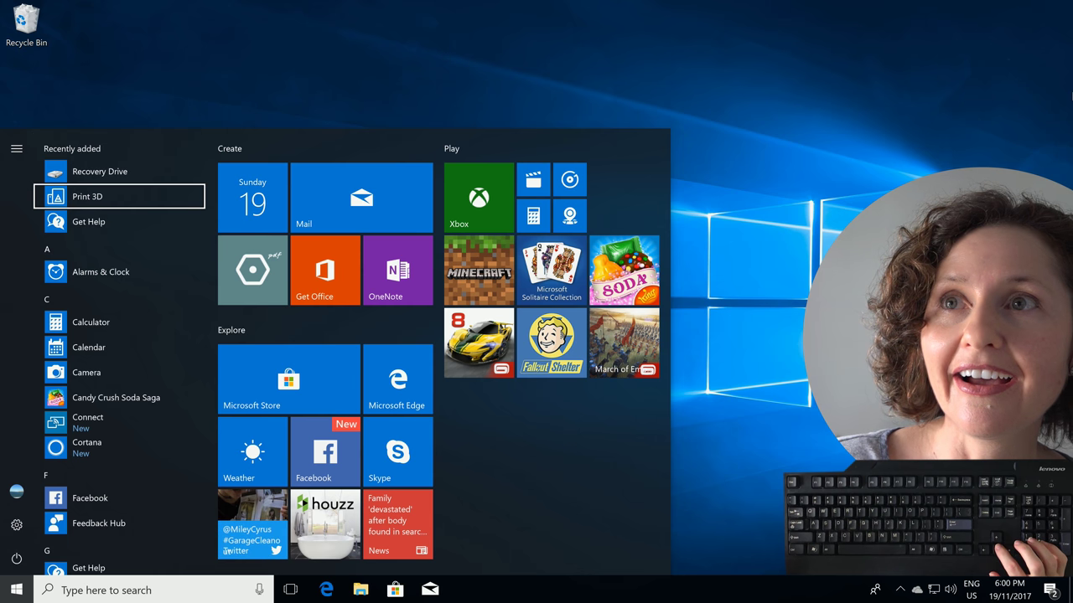
pyautogui.press('Return')
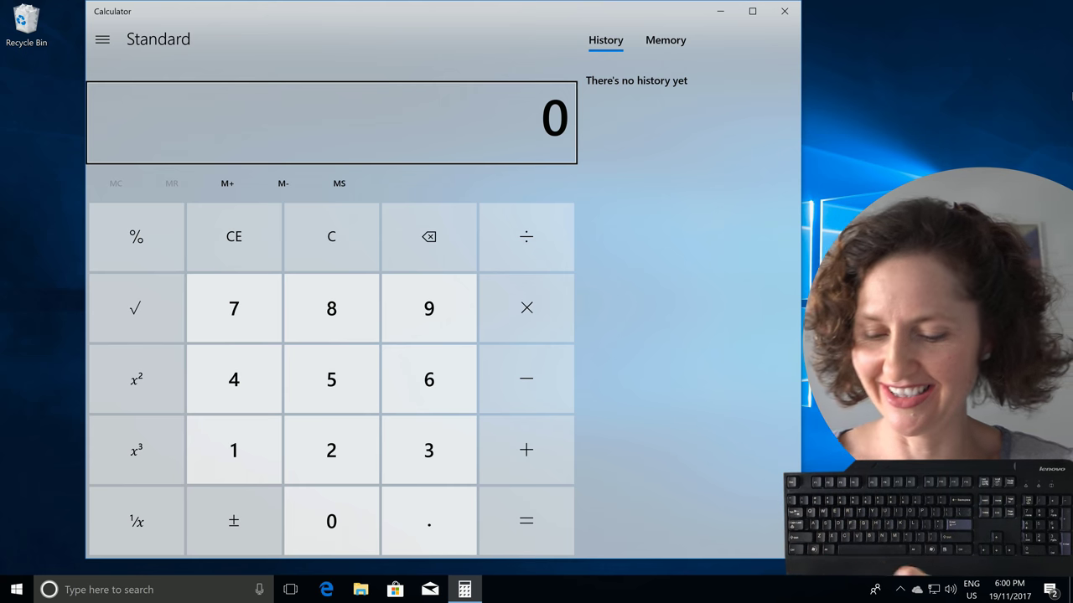
# Step: Calculate 654 divided by 968 in the standard calculator
pyautogui.write('654')
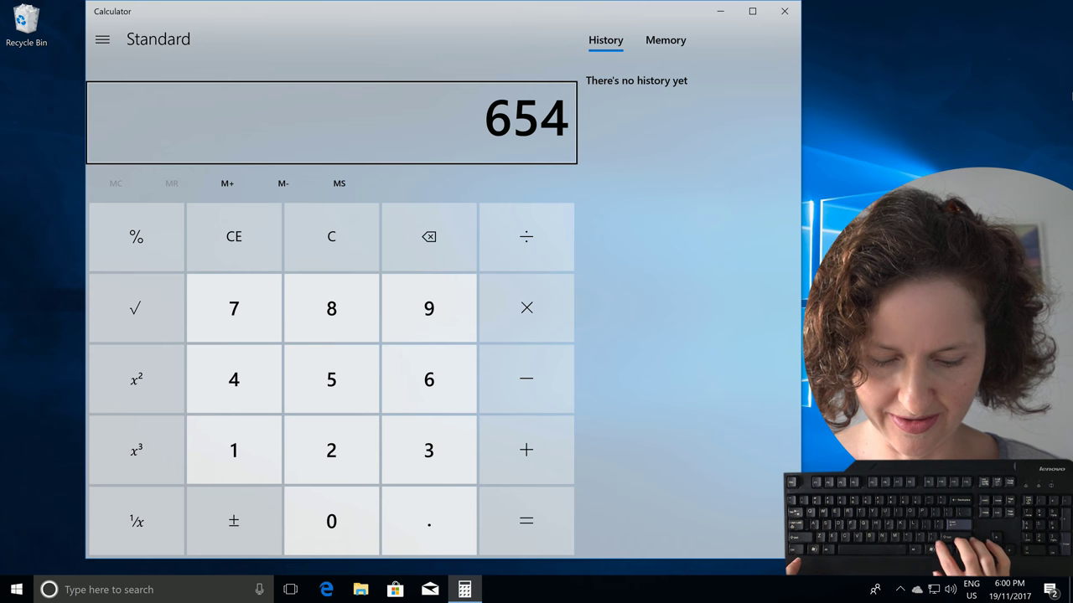
pyautogui.press('/')
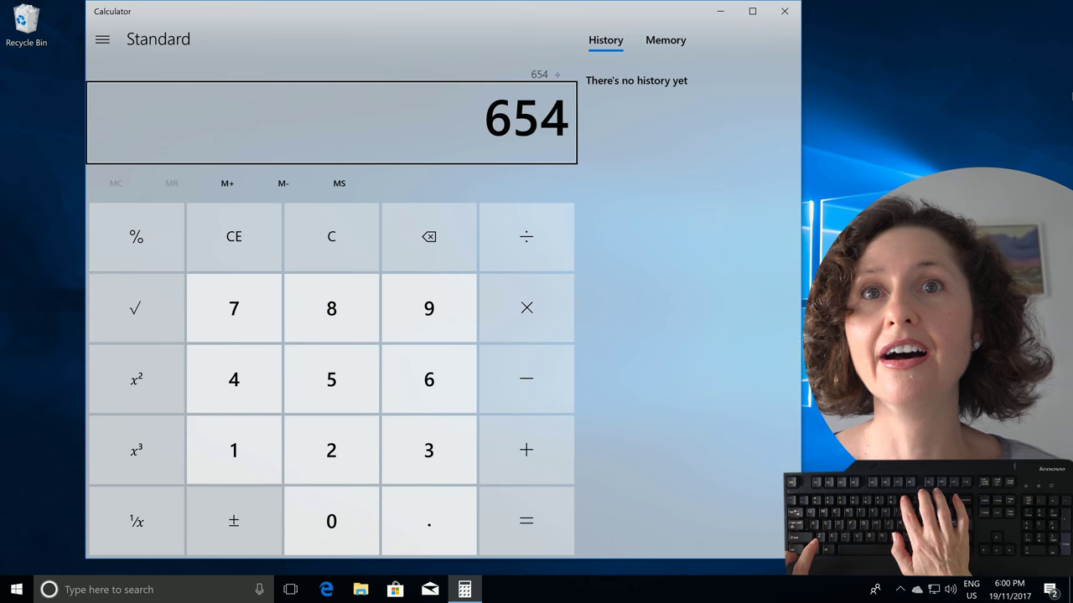
pyautogui.write('9')
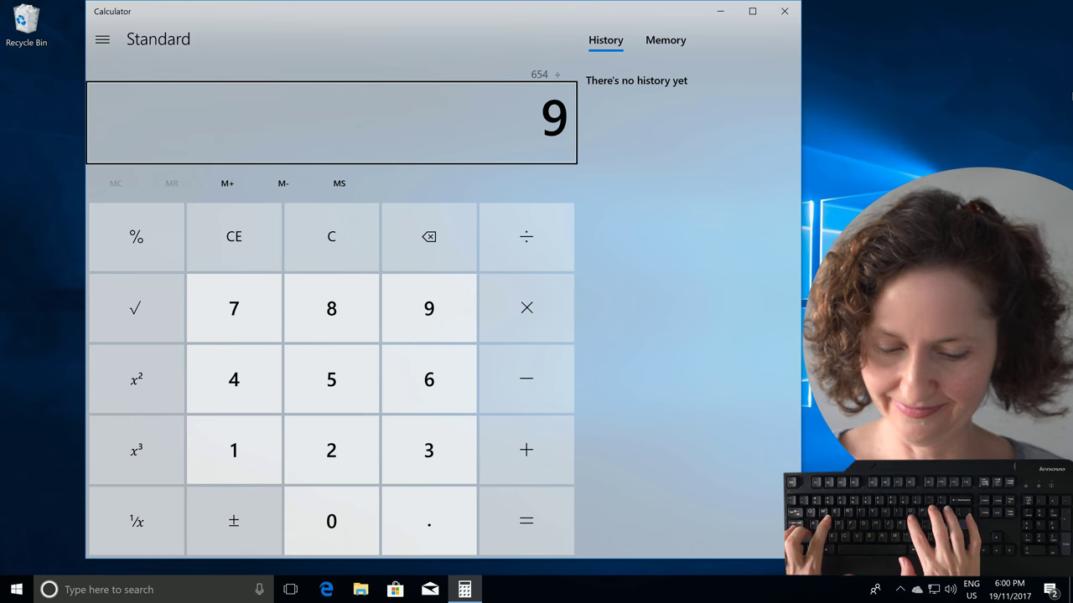
pyautogui.write('68')
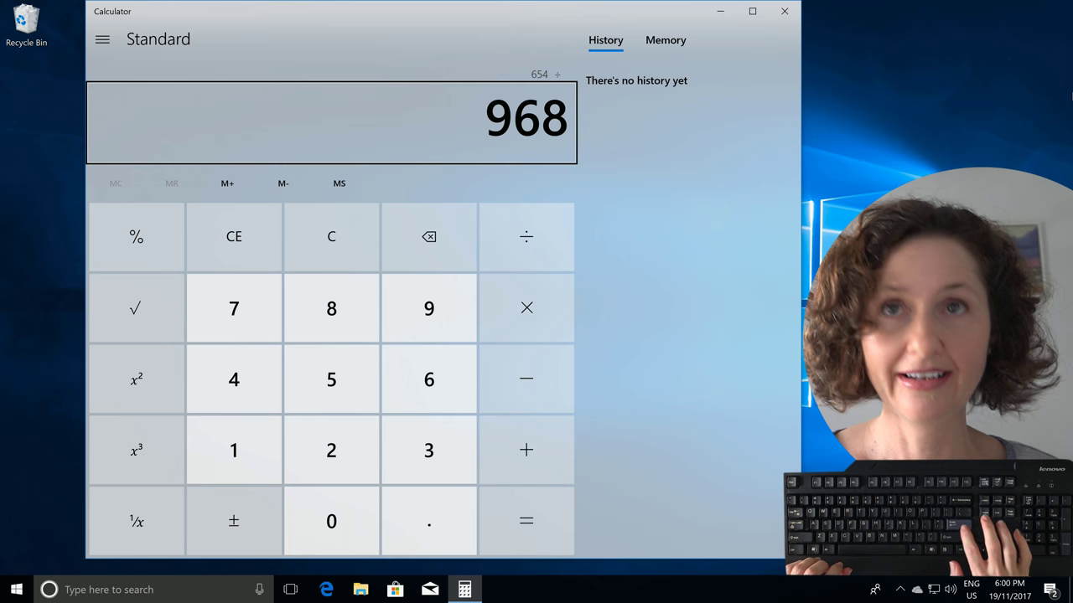
pyautogui.press('Return')
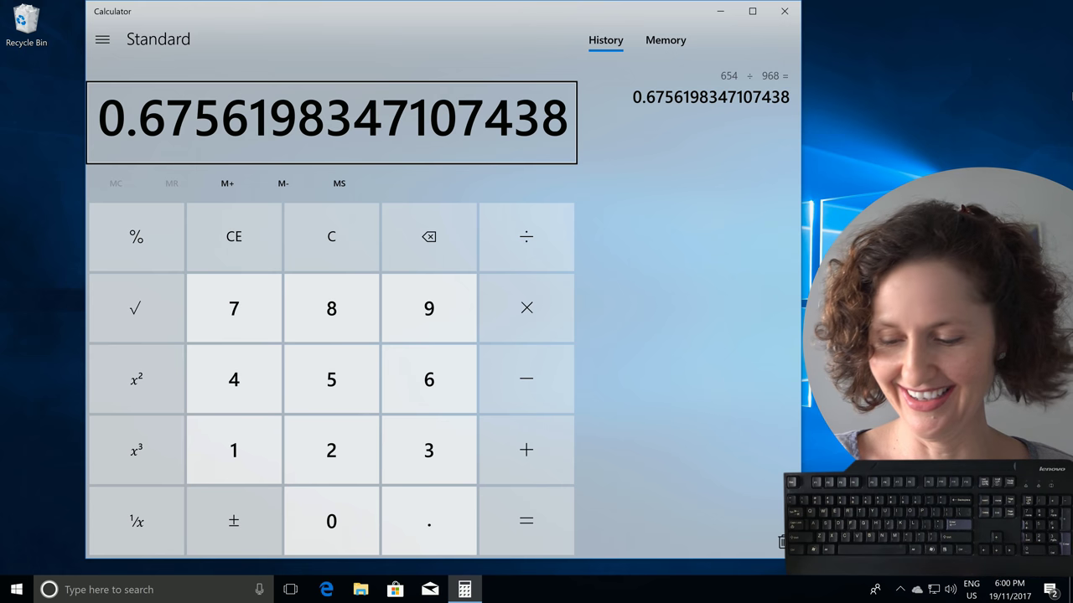
# Step: Choose to reschedule the device restart for finishing updates
pyautogui.press('super')
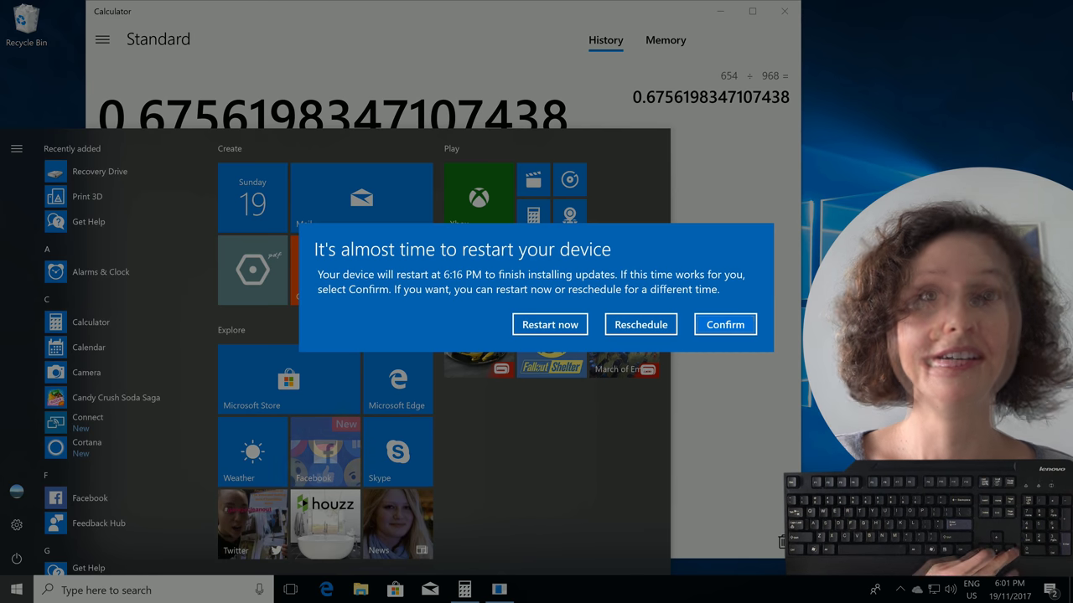
pyautogui.press('Left')
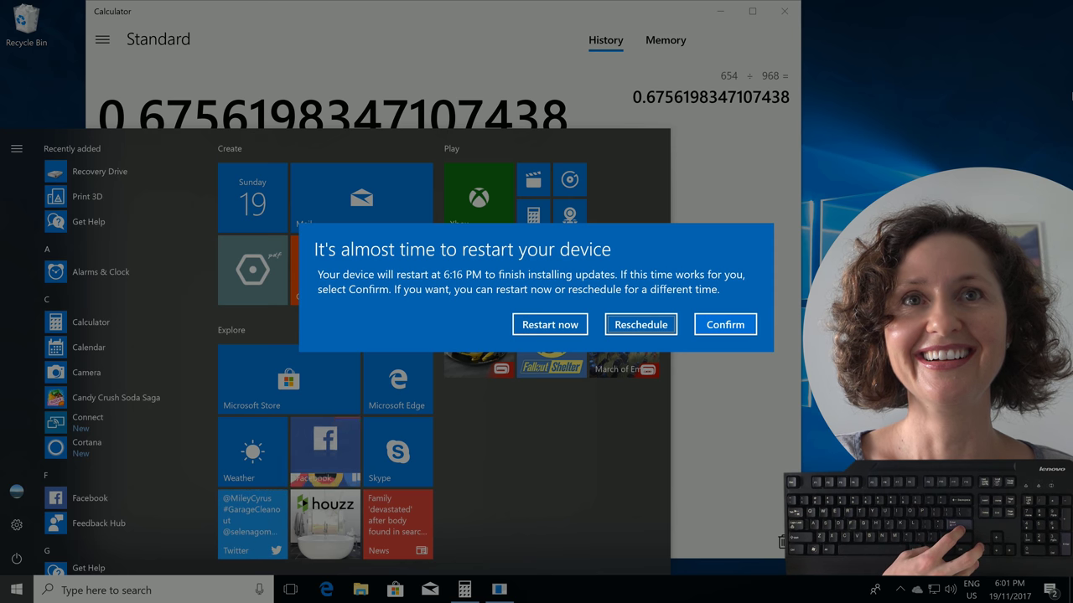
pyautogui.press('Return')
# Step: Browse the Start menu's app list from the recently added apps down to the P section, and close the menu
pyautogui.press('super')
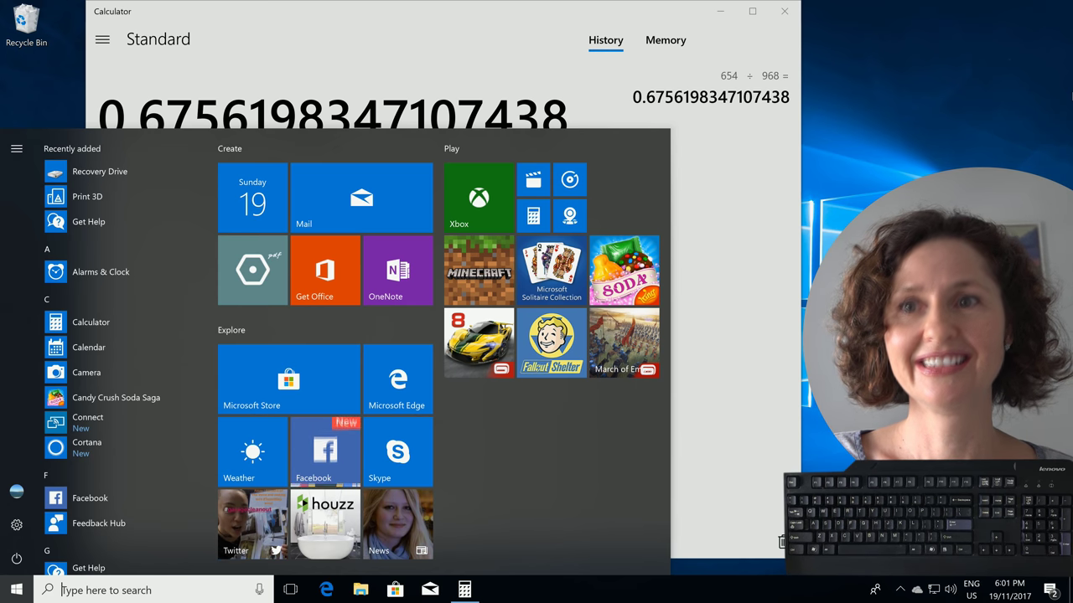
pyautogui.press('Up')
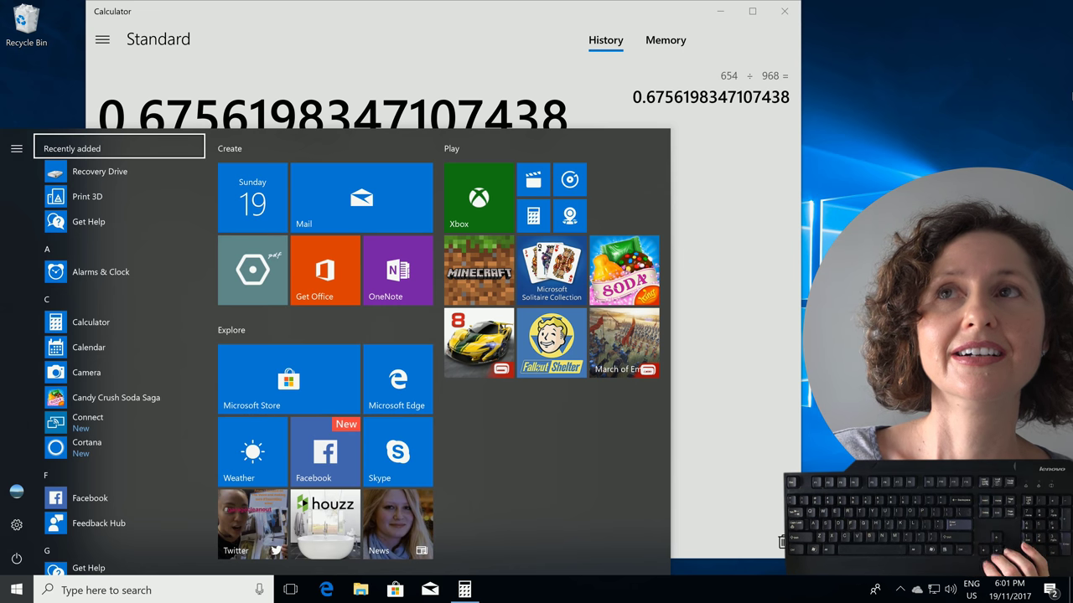
pyautogui.press('Down')
pyautogui.press('Down')
pyautogui.press('Down')
pyautogui.press('Down')
pyautogui.press('Down')
pyautogui.press('Down')
pyautogui.press('Down')
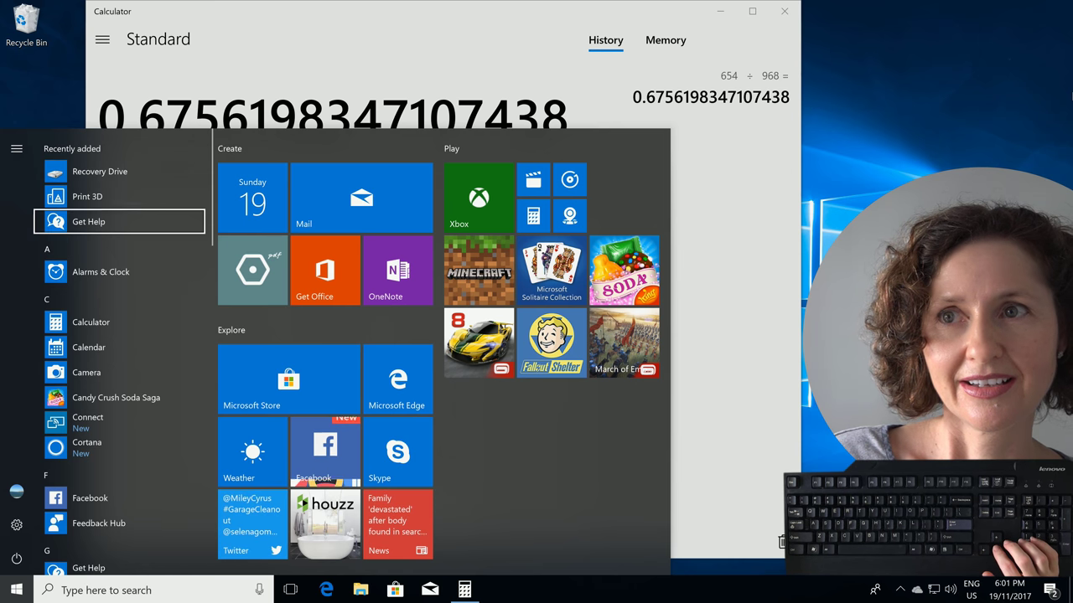
pyautogui.press('Down')
pyautogui.press('Down')
pyautogui.press('Down')
pyautogui.press('Down')
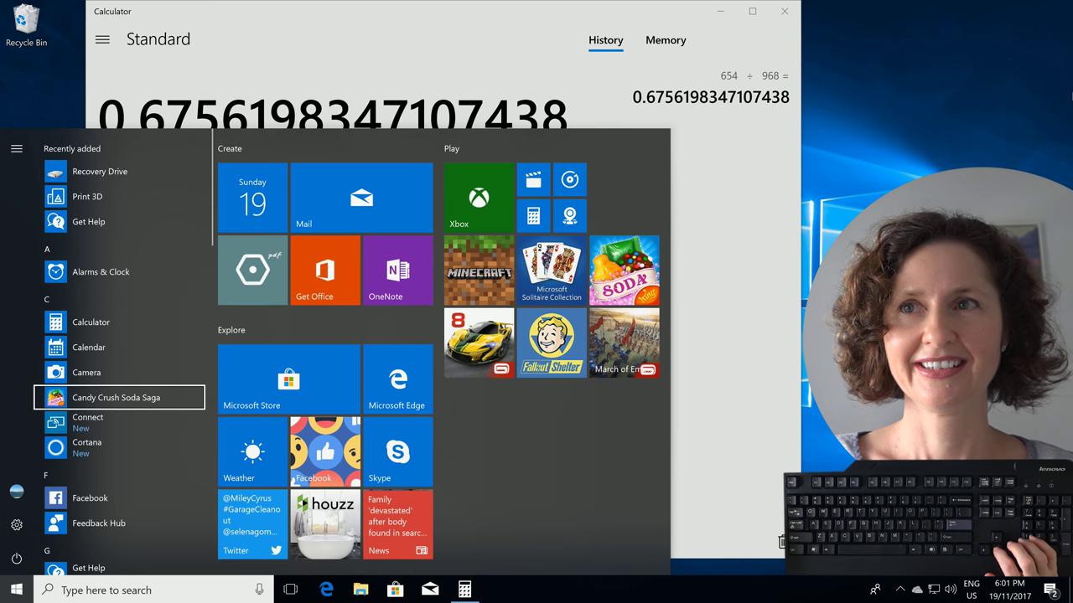
pyautogui.press('Down')
pyautogui.press('Down')
pyautogui.press('Down')
pyautogui.press('Down')
pyautogui.press('Down')
pyautogui.press('Down')
pyautogui.press('Down')
pyautogui.press('Down')
pyautogui.press('Down')
pyautogui.press('Down')
pyautogui.press('Down')
pyautogui.press('Down')
pyautogui.press('Down')
pyautogui.press('Down')
pyautogui.press('Down')
pyautogui.press('Down')
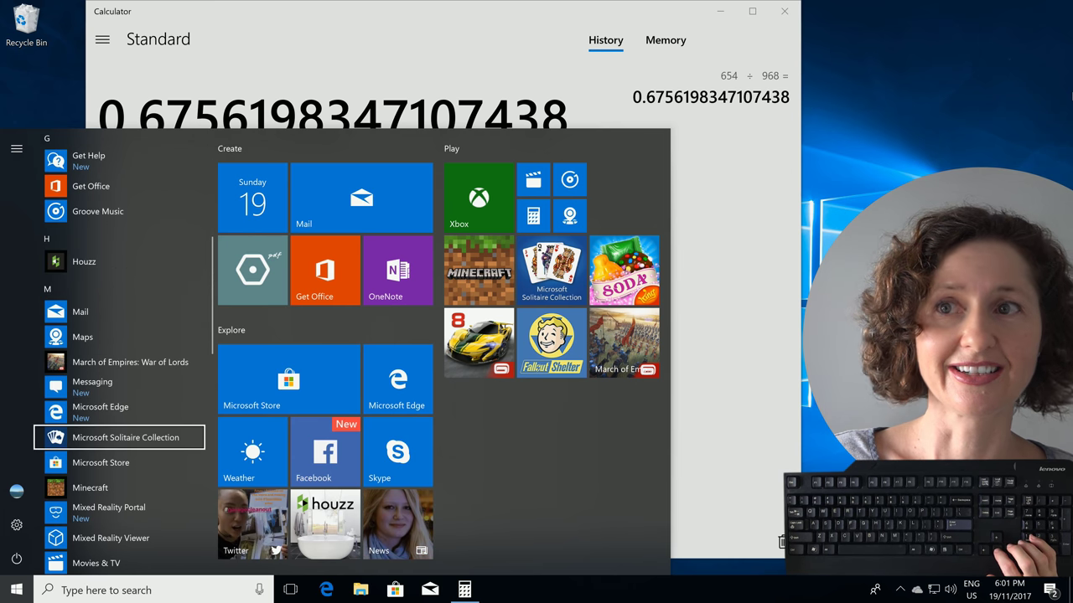
pyautogui.press('Down')
pyautogui.press('Down')
pyautogui.press('Down')
pyautogui.press('Down')
pyautogui.press('Down')
pyautogui.press('Down')
pyautogui.press('Down')
pyautogui.press('Down')
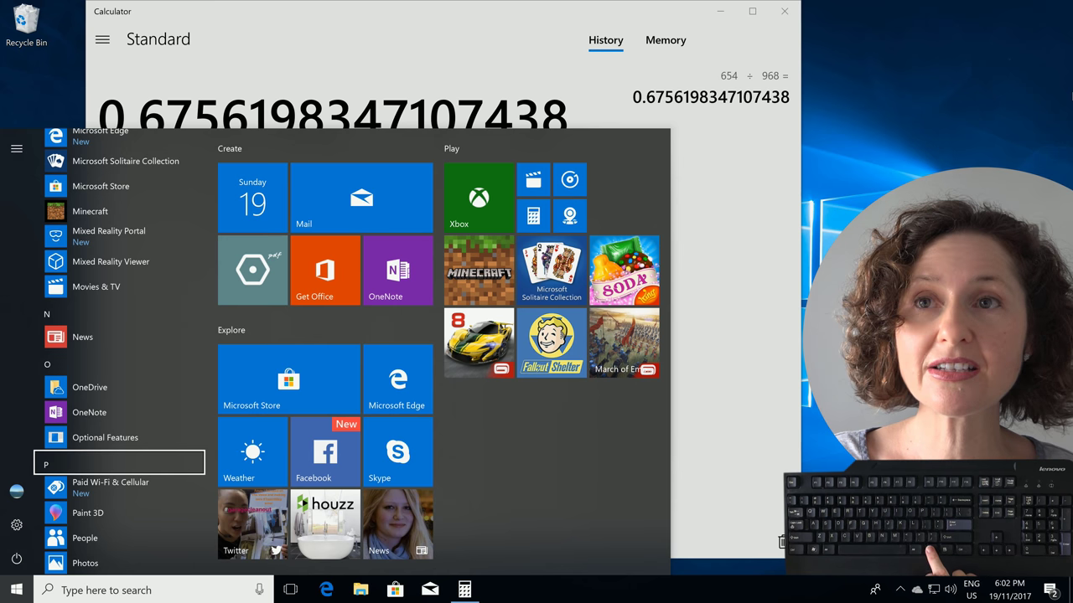
pyautogui.press('Escape')
pyautogui.press('super')
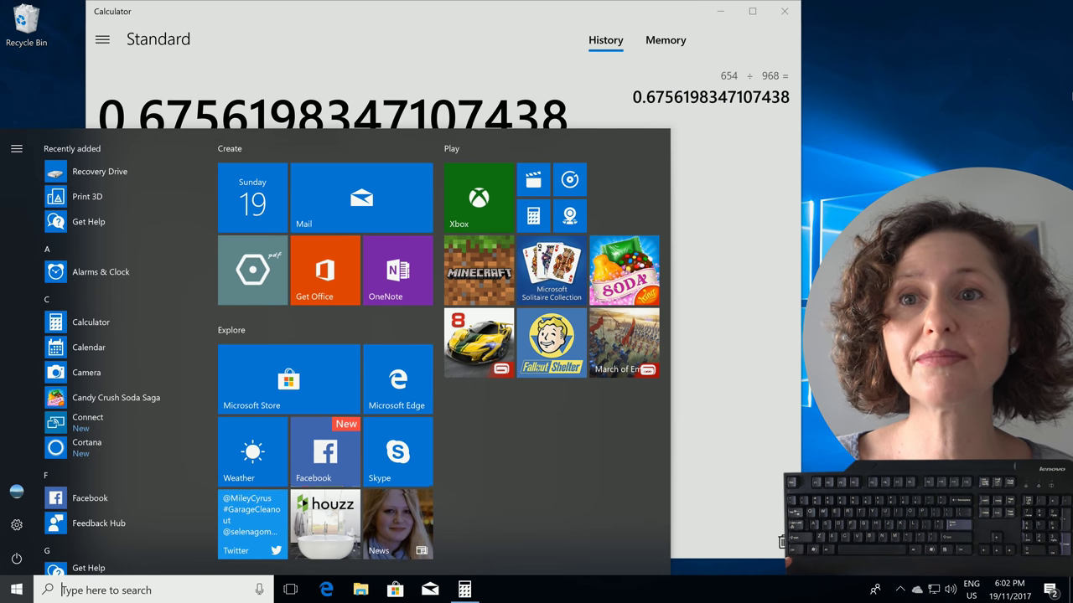
pyautogui.press('super')
# Step: Clear the calculator's display and evaluate the empty entry repeatedly
pyautogui.press('Escape')
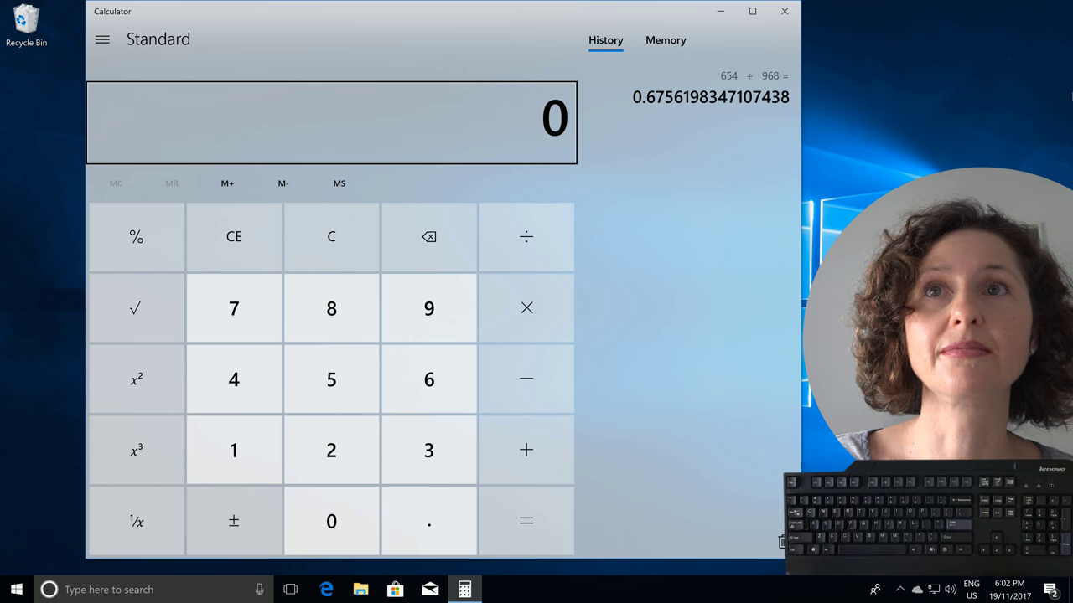
pyautogui.press('Return')
pyautogui.press('Return')
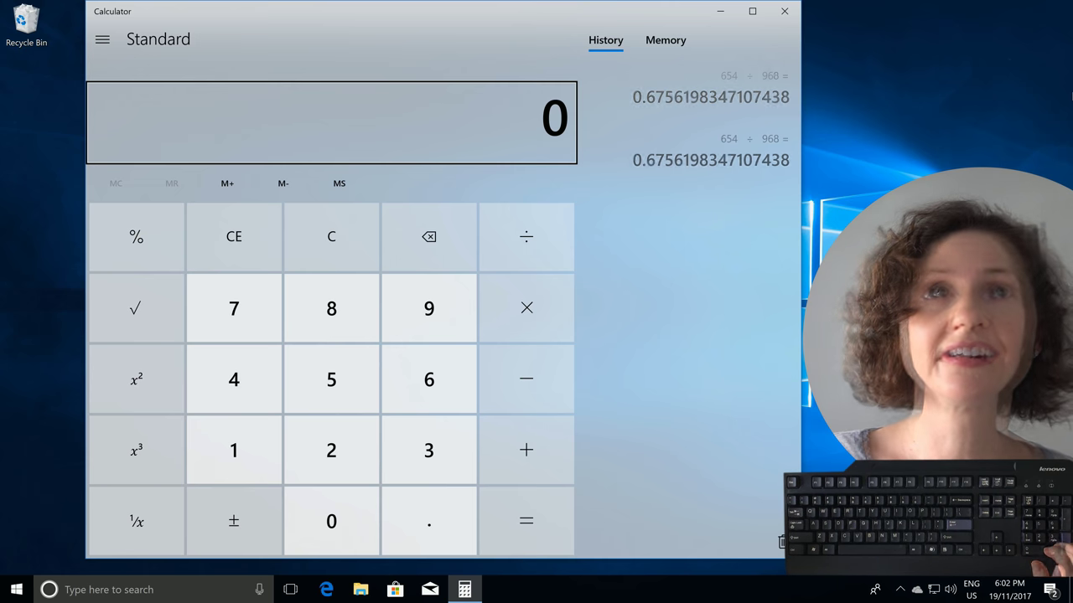
pyautogui.press('Return')
pyautogui.press('Return')
pyautogui.press('Return')
pyautogui.press('Return')
pyautogui.press('Return')
pyautogui.press('Return')
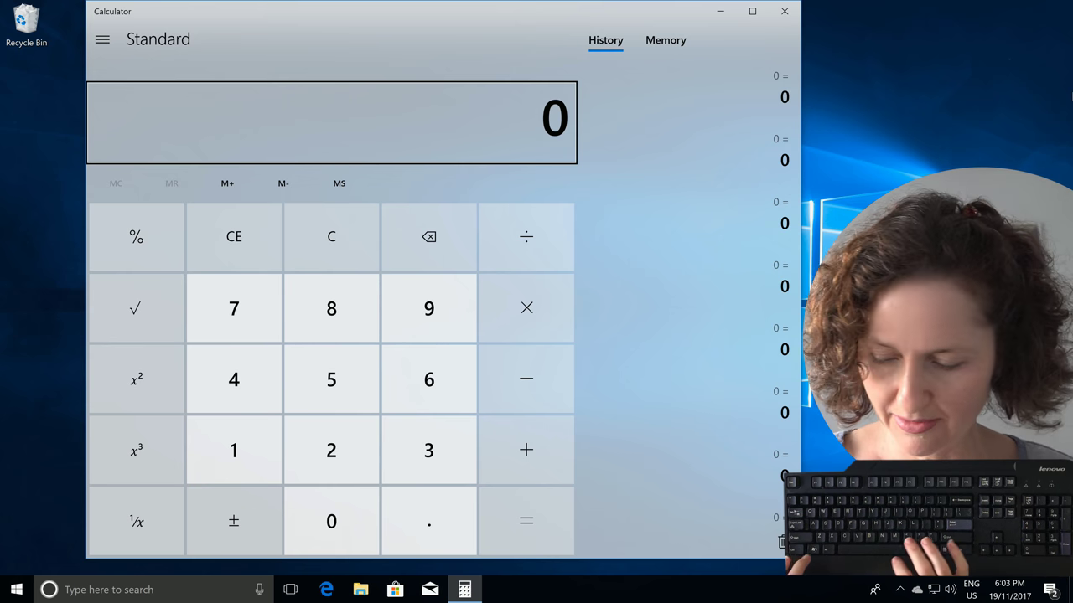
# Step: Look through the Start menu's app list from the recently added apps down to Windows Administrative Tools
pyautogui.press('super')
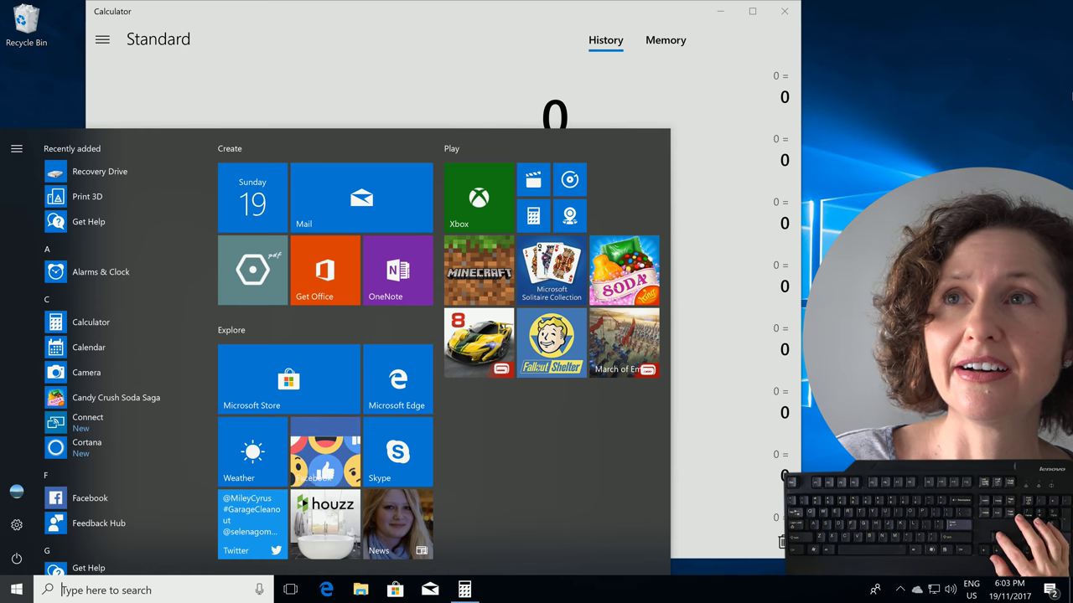
pyautogui.press('Tab')
pyautogui.press('Down')
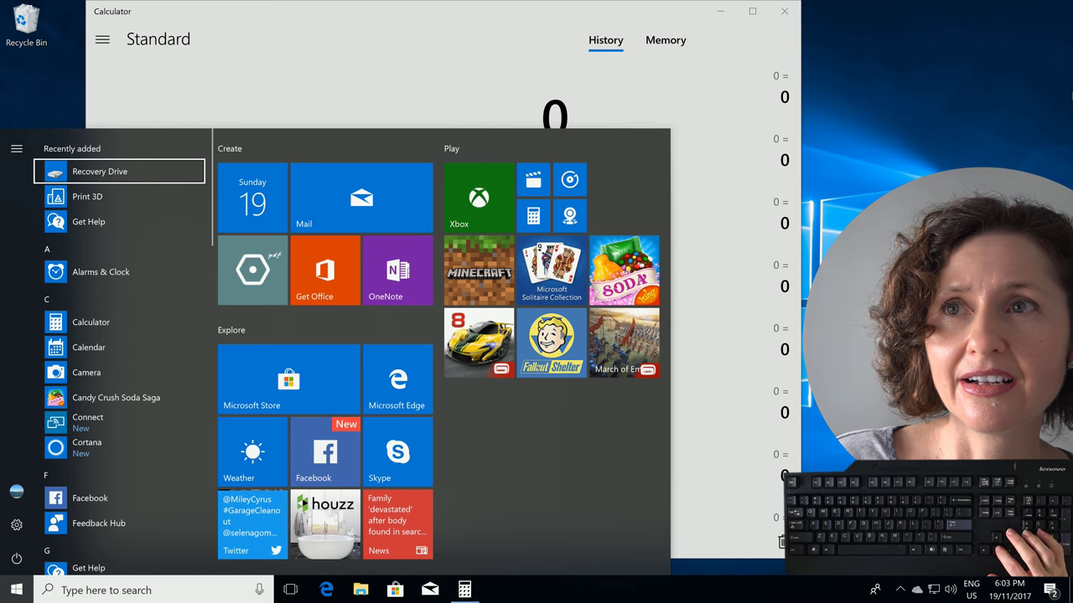
pyautogui.press('Down')
pyautogui.press('Down')
pyautogui.press('Down')
pyautogui.press('Down')
pyautogui.press('Down')
pyautogui.press('Down')
pyautogui.press('Down')
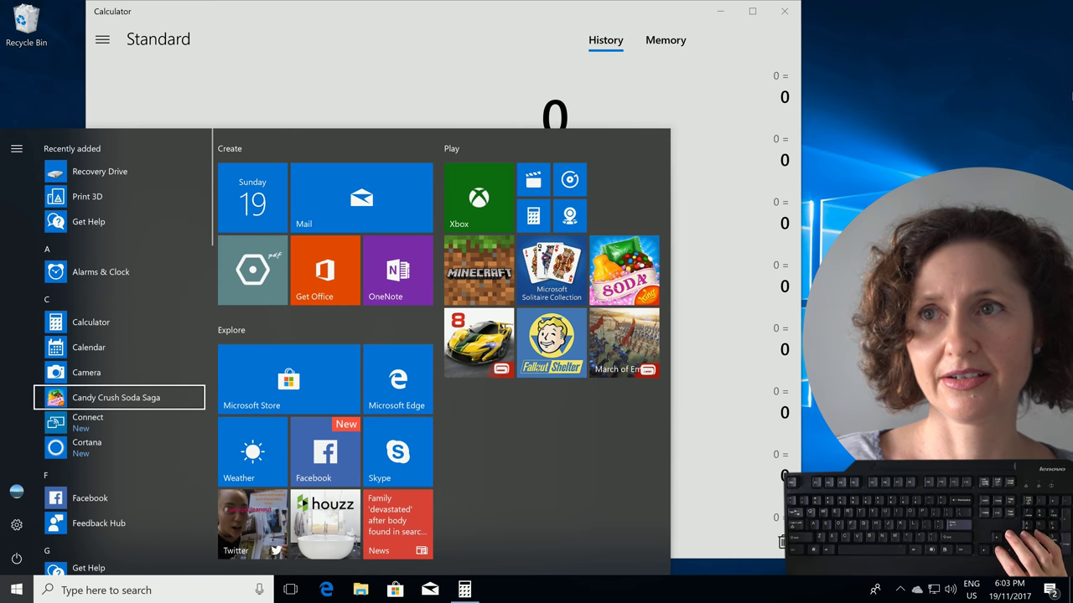
pyautogui.press('Down')
pyautogui.press('Down')
pyautogui.press('Down')
pyautogui.press('Down')
pyautogui.press('Down')
pyautogui.press('Down')
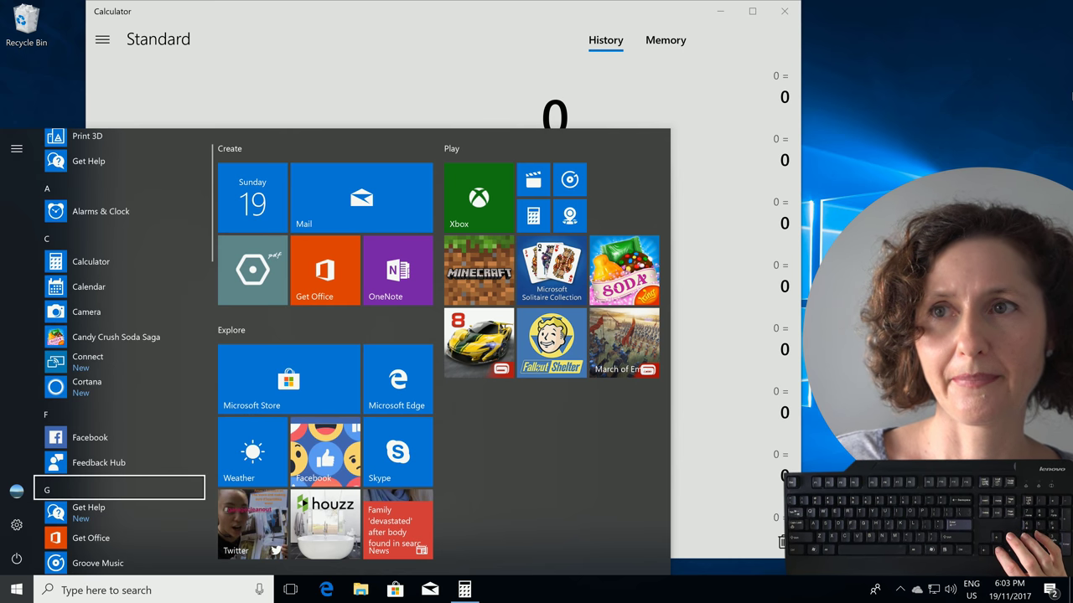
pyautogui.press('Down')
pyautogui.press('Down')
pyautogui.press('Down')
pyautogui.press('Down')
pyautogui.press('Down')
pyautogui.press('Down')
pyautogui.press('Down')
pyautogui.press('Down')
pyautogui.press('Down')
pyautogui.press('Down')
pyautogui.press('Down')
pyautogui.press('Down')
pyautogui.press('Down')
pyautogui.press('Down')
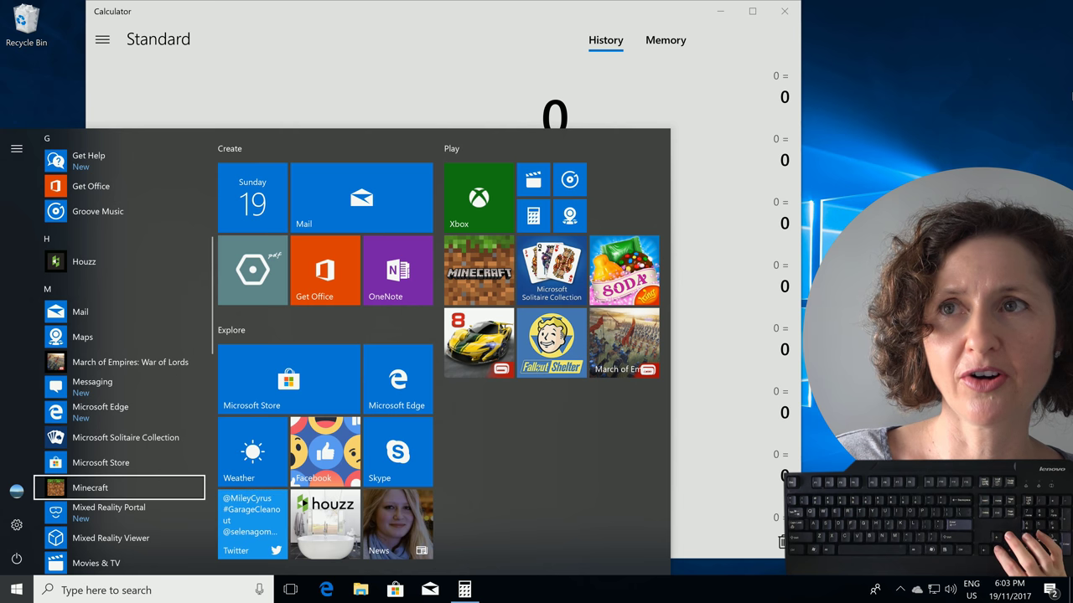
pyautogui.press('Down')
pyautogui.press('Down')
pyautogui.press('Down')
pyautogui.press('Down')
pyautogui.press('Down')
pyautogui.press('Down')
pyautogui.press('Down')
pyautogui.press('Down')
pyautogui.press('Down')
pyautogui.press('Down')
pyautogui.press('Down')
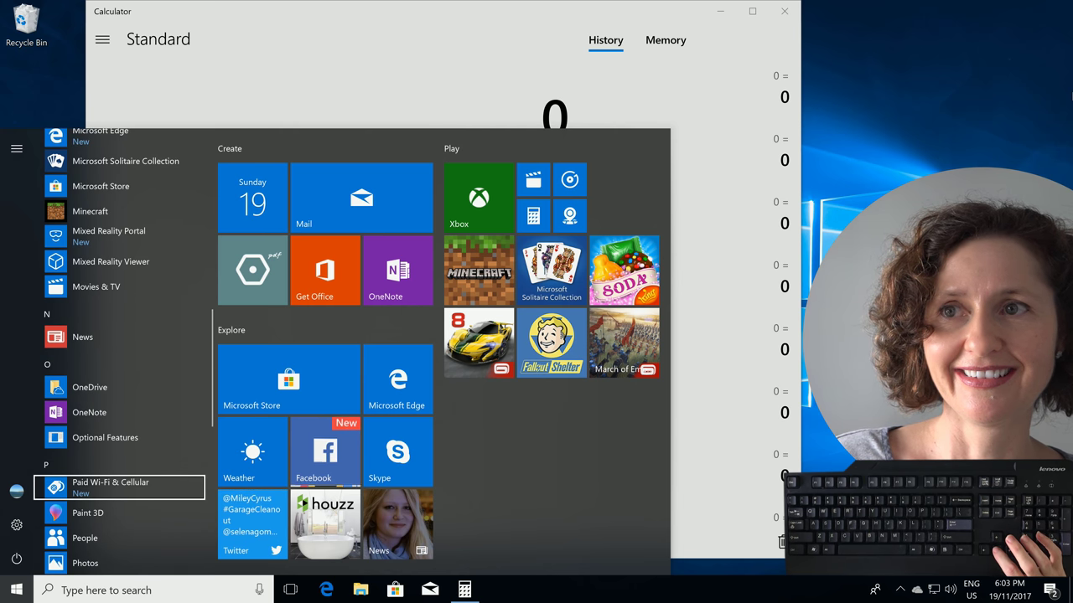
pyautogui.press('Down')
pyautogui.press('Down')
pyautogui.press('Down')
pyautogui.press('Down')
pyautogui.press('Down')
pyautogui.press('Down')
pyautogui.press('Down')
pyautogui.press('Down')
pyautogui.press('Down')
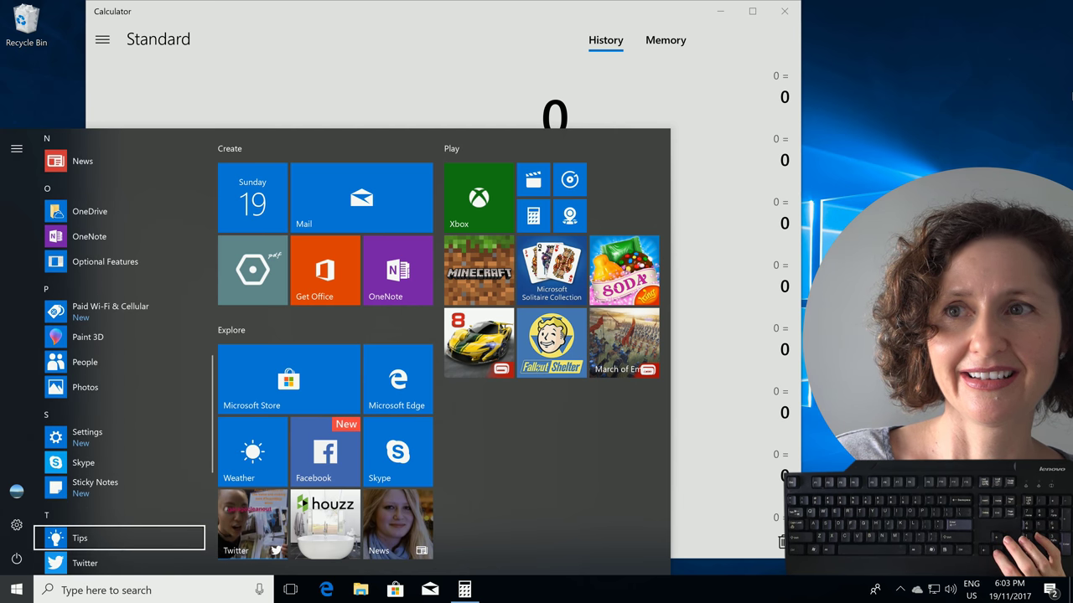
pyautogui.press('Down')
pyautogui.press('Down')
pyautogui.press('Down')
pyautogui.press('Down')
pyautogui.press('Down')
pyautogui.press('Down')
pyautogui.press('Down')
pyautogui.press('Down')
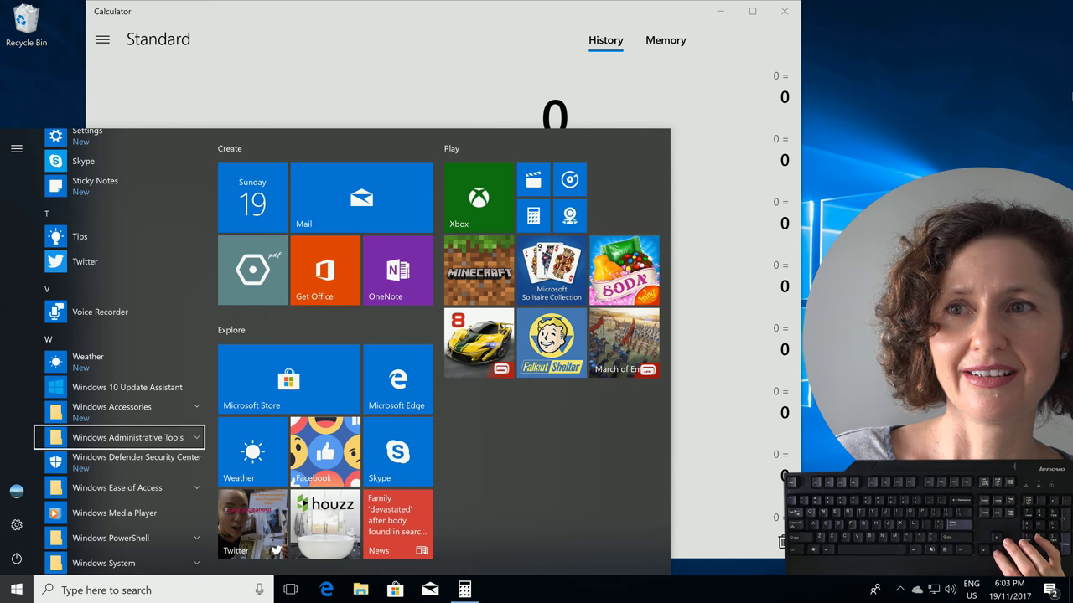
# Step: Go back up the app list and open Microsoft Edge
pyautogui.press('Up')
pyautogui.press('pageup')
pyautogui.press('Return')
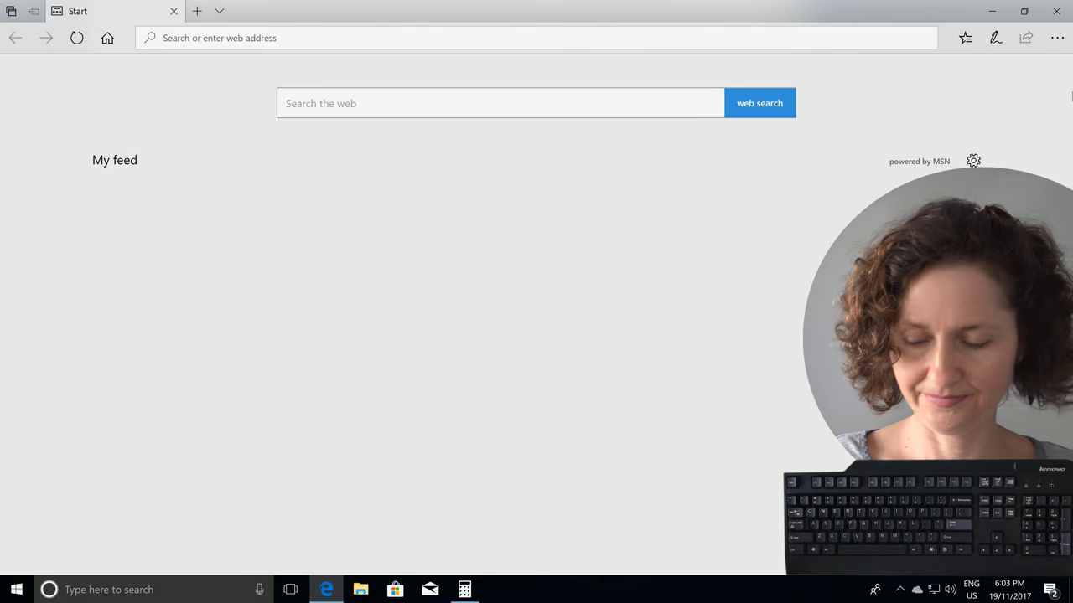
# Step: Search the web for "how to close programs in windows 10 without a mouse"
pyautogui.write('how t')
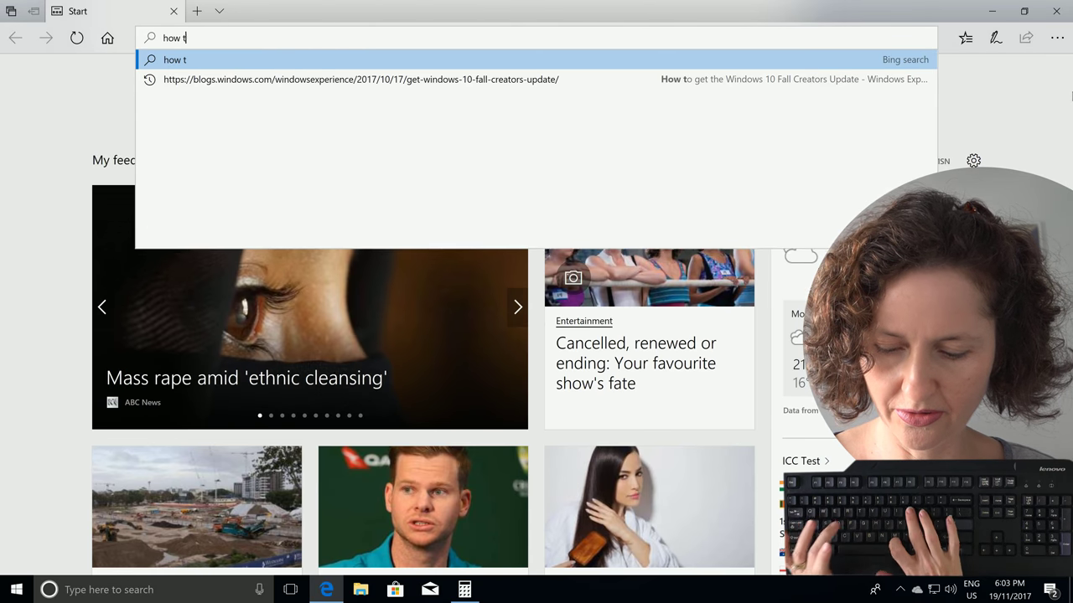
pyautogui.write('o close')
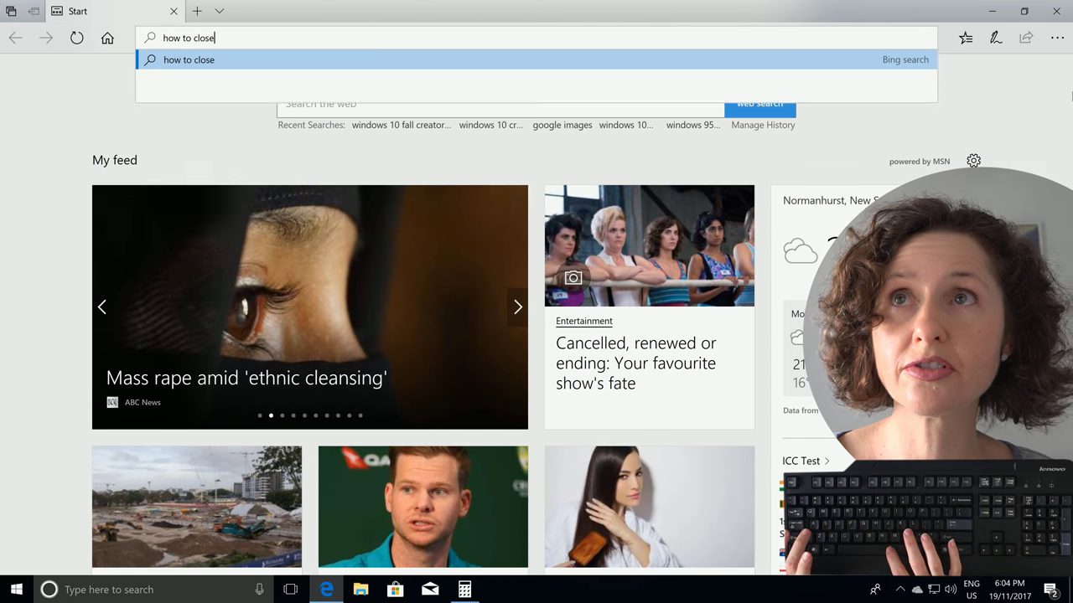
pyautogui.write(' programs in')
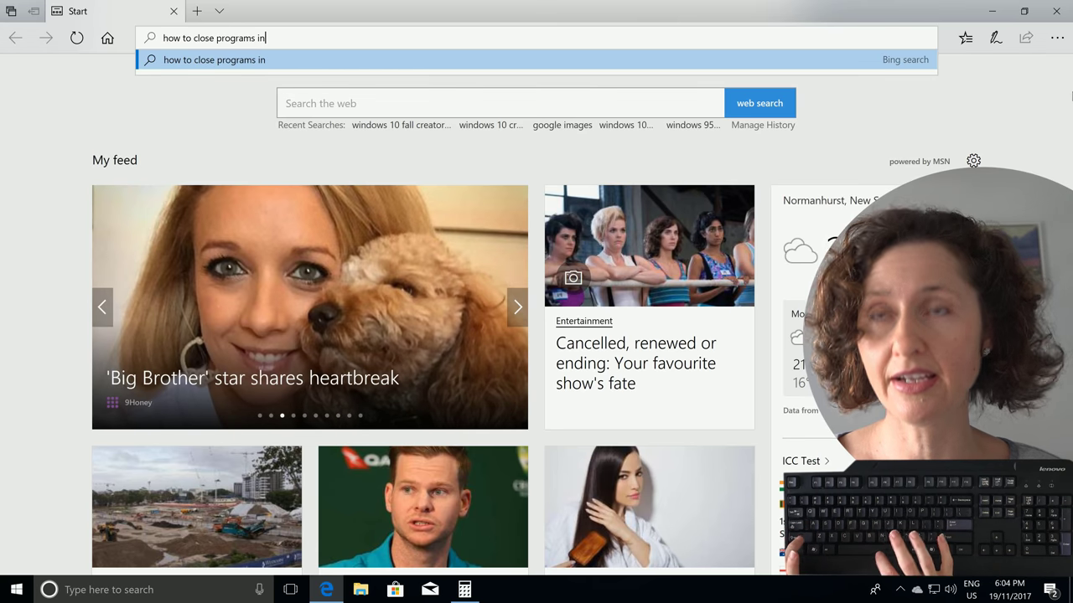
pyautogui.write(' windows 10')
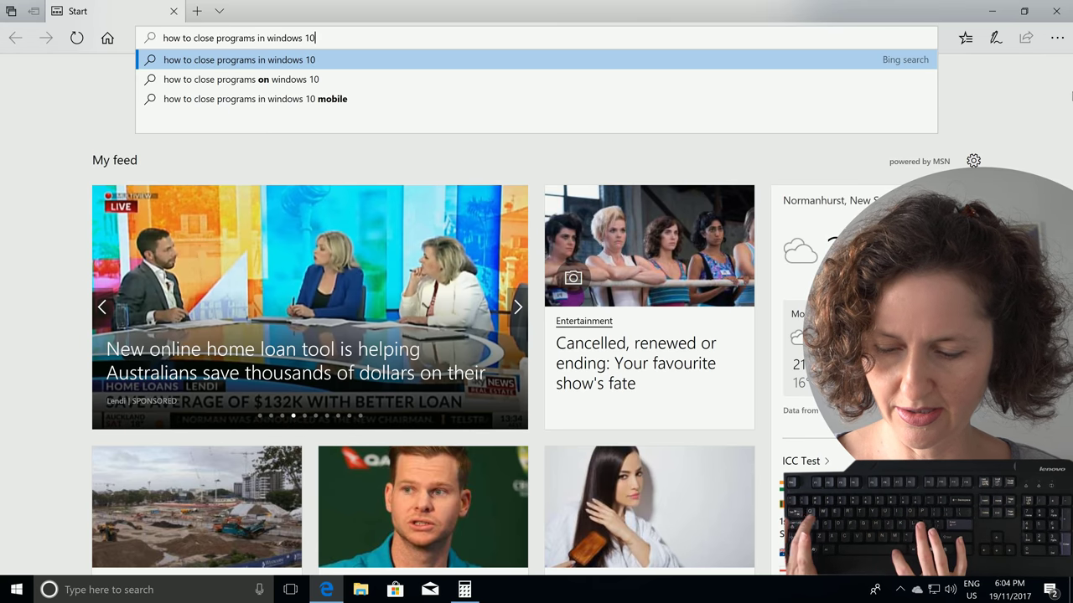
pyautogui.write(' without a')
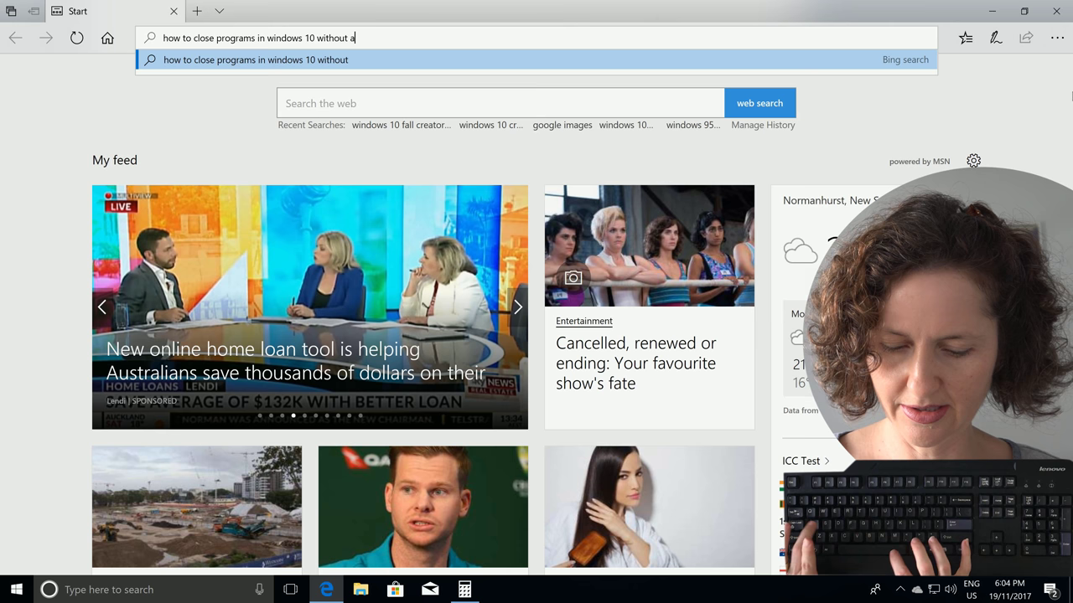
pyautogui.write(' mouse')
pyautogui.press('Return')
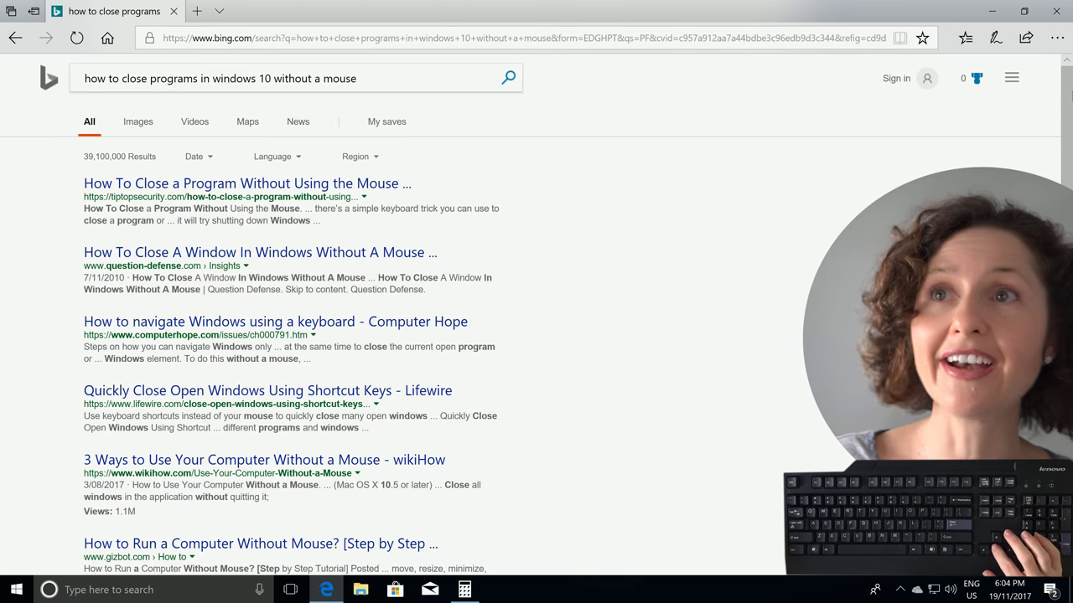
# Step: Look over the search results and open the tiptopsecurity.com article "How To Close a Program Without Using the Mouse"
pyautogui.press('Down')
pyautogui.press('Down')
pyautogui.press('Down')
pyautogui.press('Down')
pyautogui.press('Up')
pyautogui.press('Up')
pyautogui.press('Up')
pyautogui.press('Up')
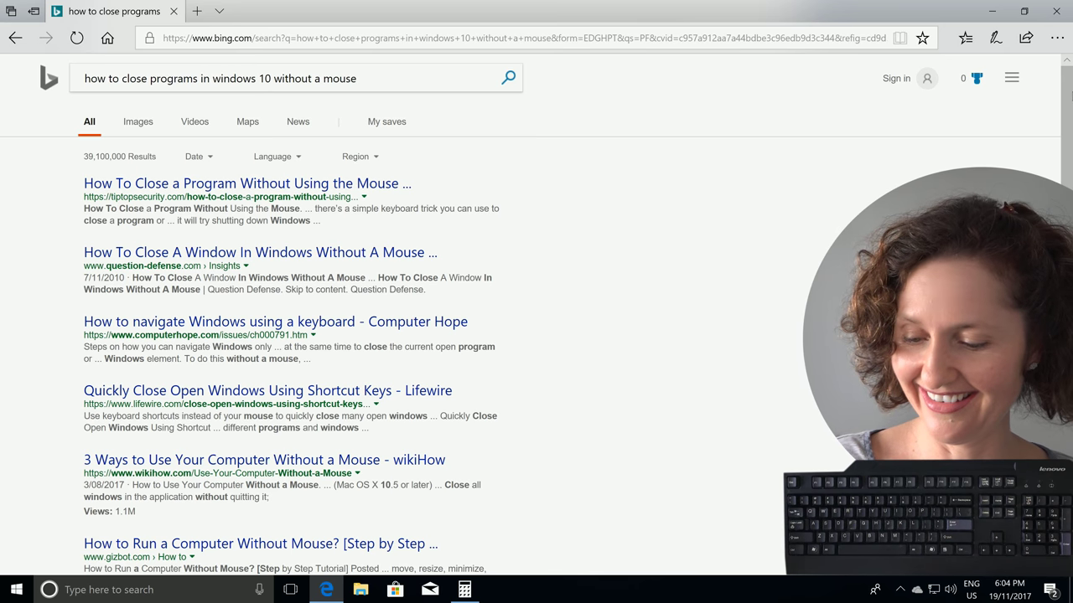
pyautogui.press('Tab')
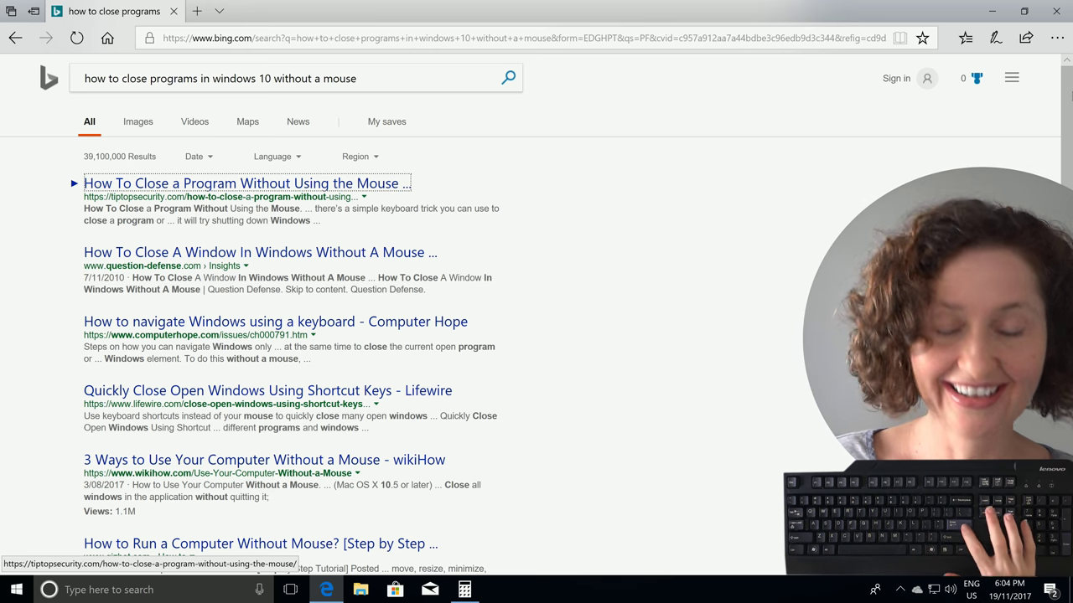
pyautogui.press('Return')
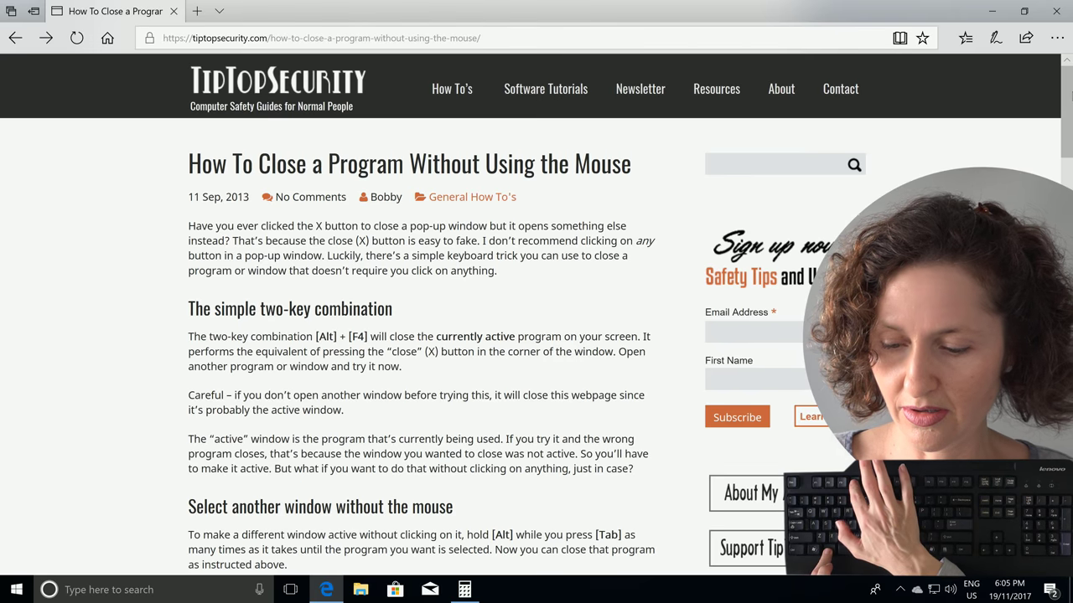
# Step: Close the Edge browser window and the calculator to get back to the desktop
pyautogui.hotkey('alt', 'F4')
pyautogui.hotkey('alt', 'F4')
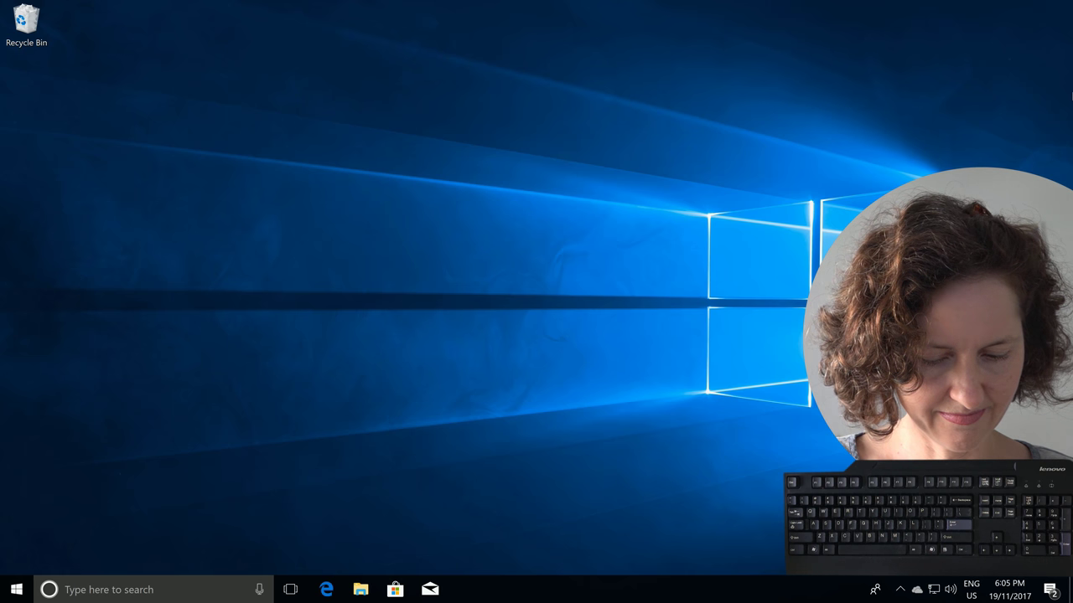
# Step: Open the desktop's Personalize settings
pyautogui.press('Tab')
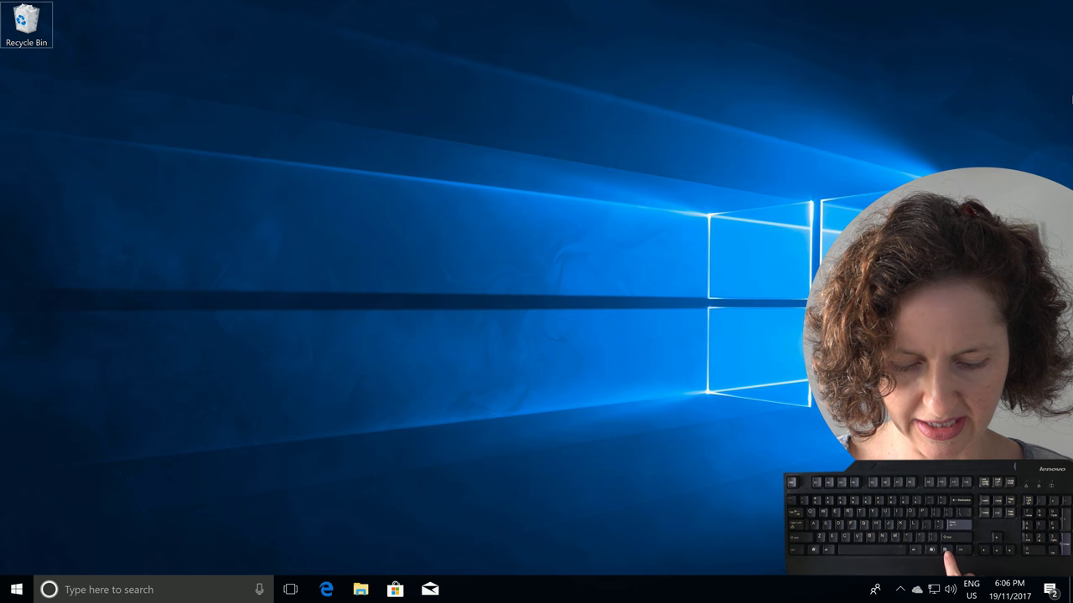
pyautogui.press('Menu')
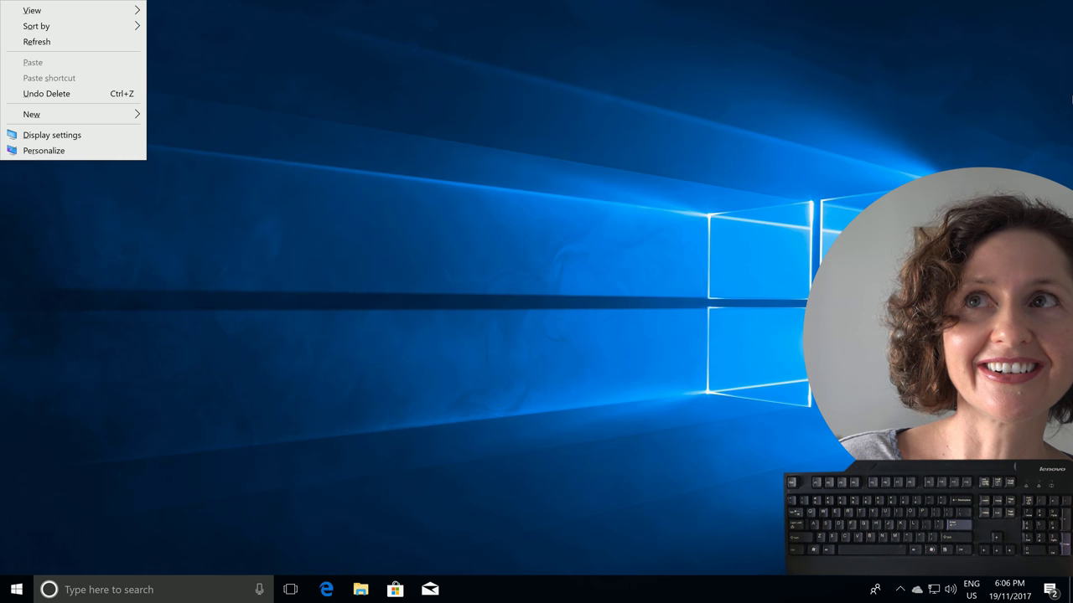
pyautogui.press('Up')
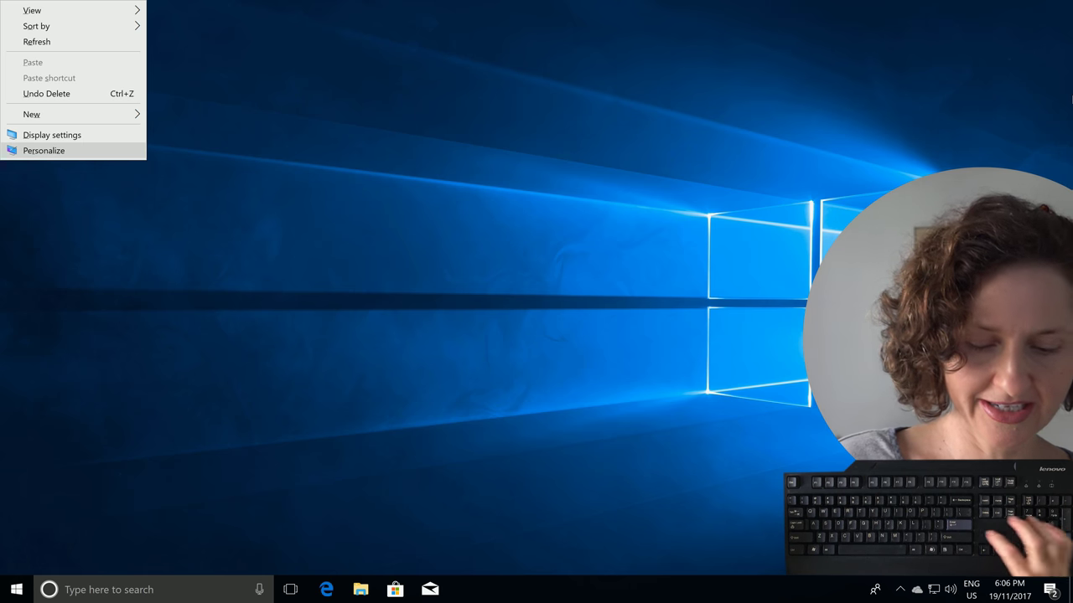
pyautogui.press('Return')
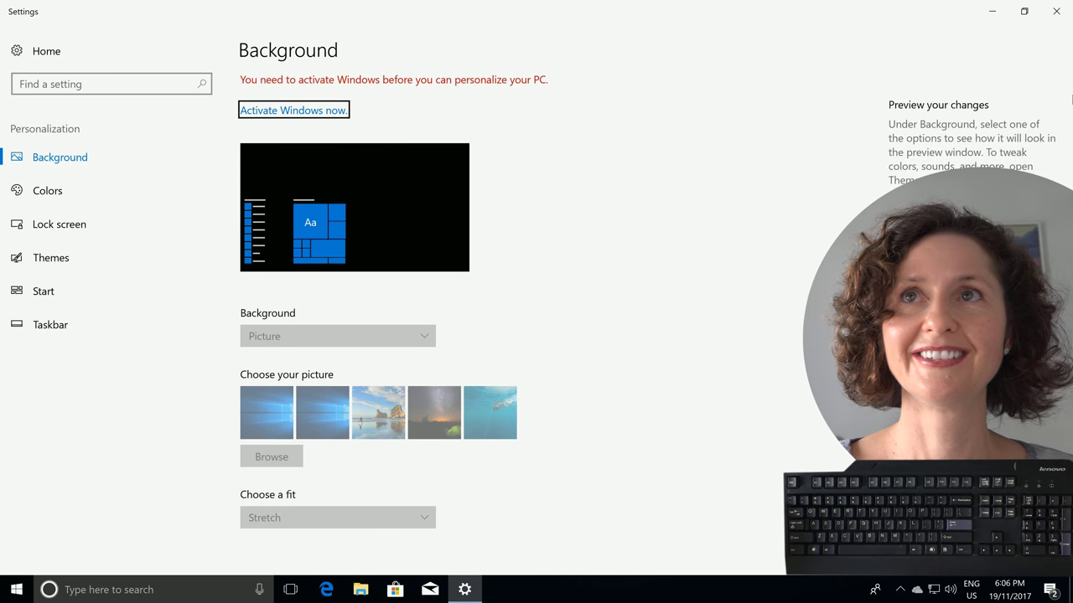